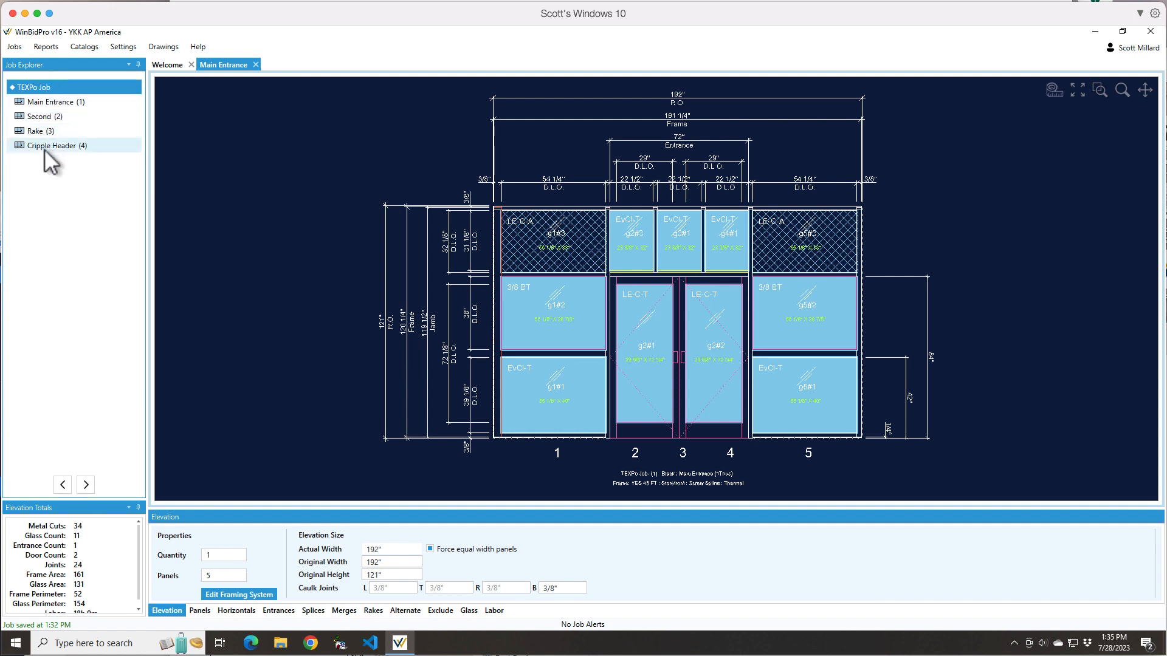
# Review the job name, estimator, finish and bid date in the TEXPo Job details, and leave them without saving
pyautogui.rightClick(49, 87)
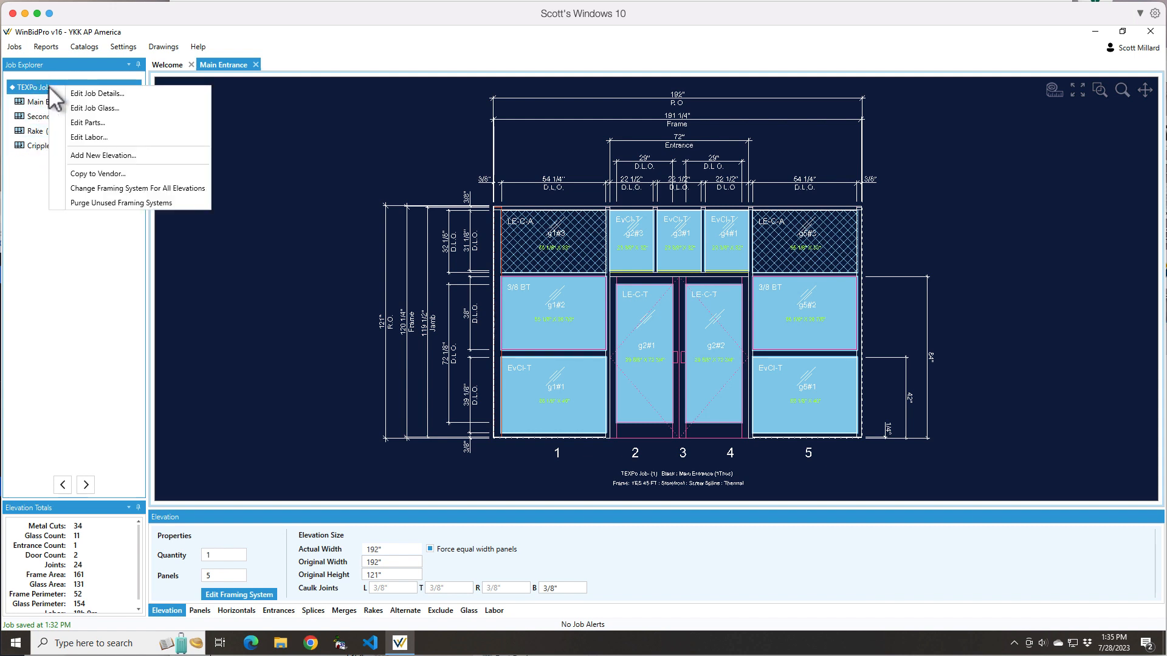
pyautogui.click(98, 95)
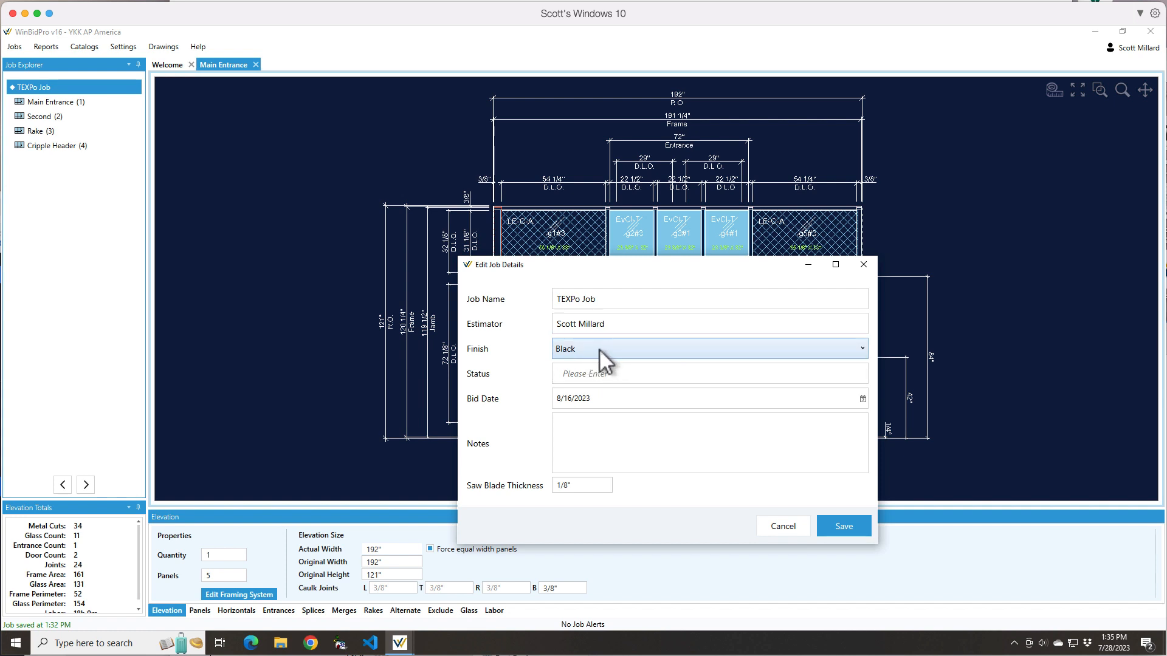
pyautogui.click(583, 299)
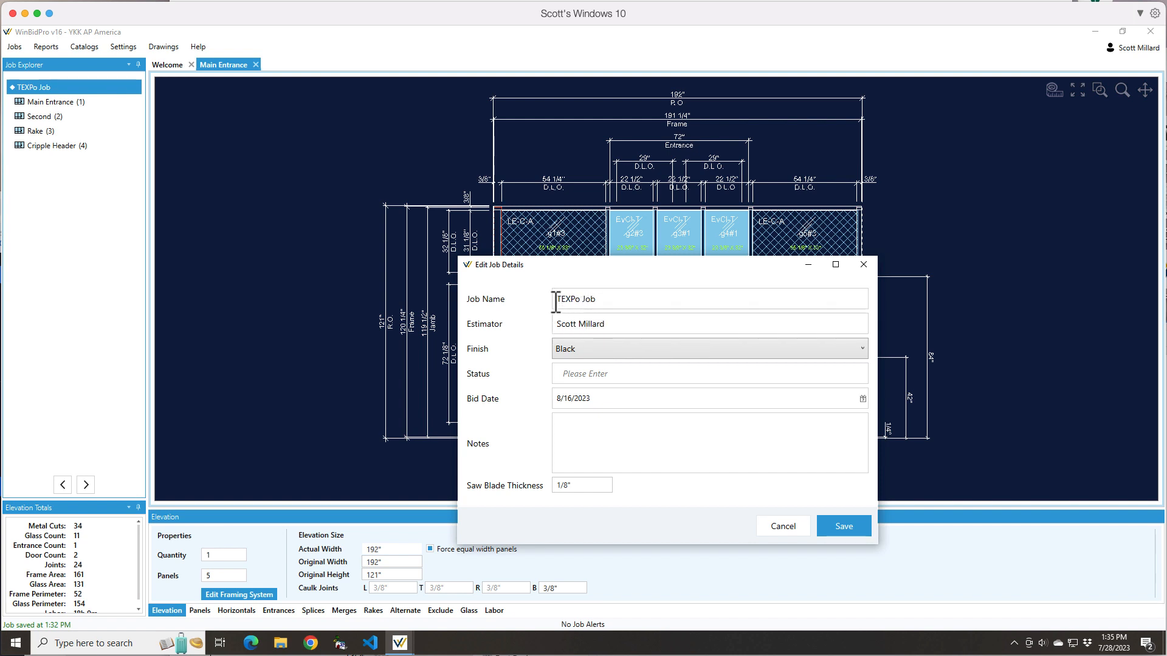
pyautogui.click(578, 330)
pyautogui.click(784, 526)
# Review the TEXPo Job's glass list, widening the Label column and checking the price per square foot of individual glass entries
pyautogui.rightClick(48, 87)
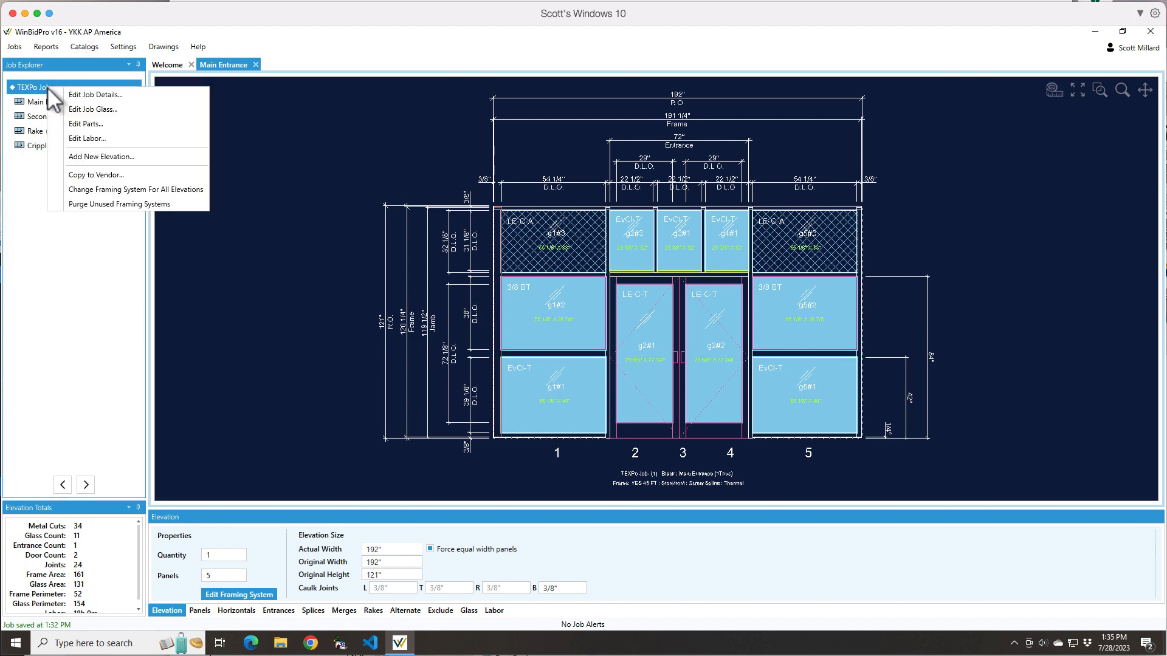
pyautogui.click(85, 110)
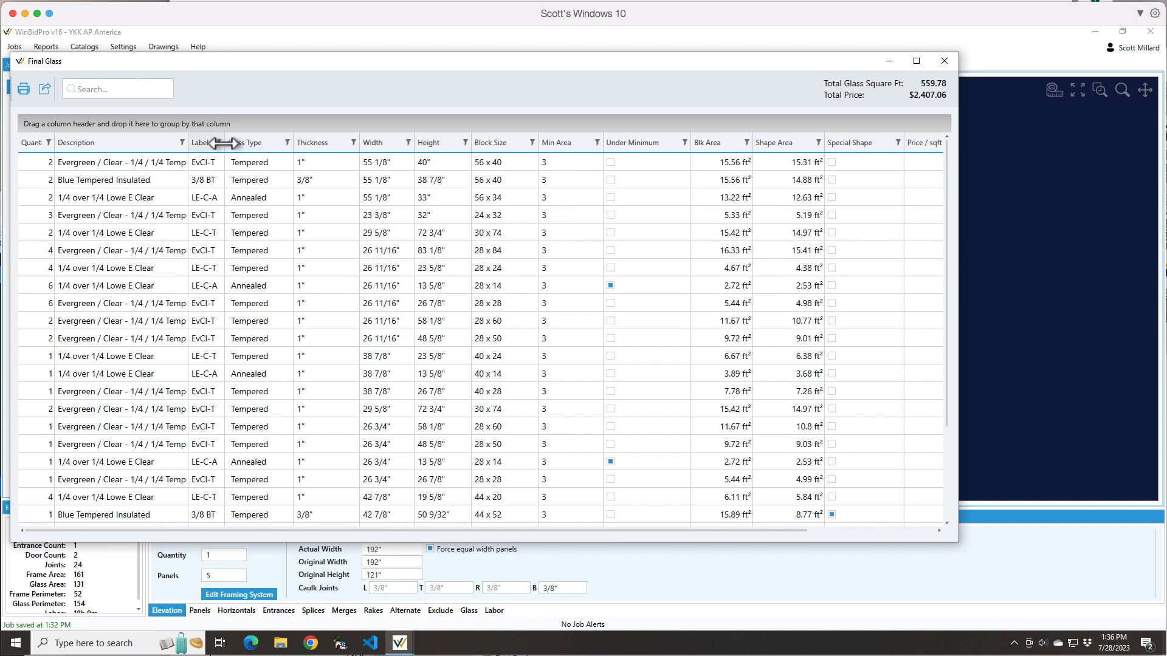
pyautogui.moveTo(221, 141)
pyautogui.mouseDown()
pyautogui.moveTo(263, 142)
pyautogui.moveTo(237, 142)
pyautogui.mouseUp()
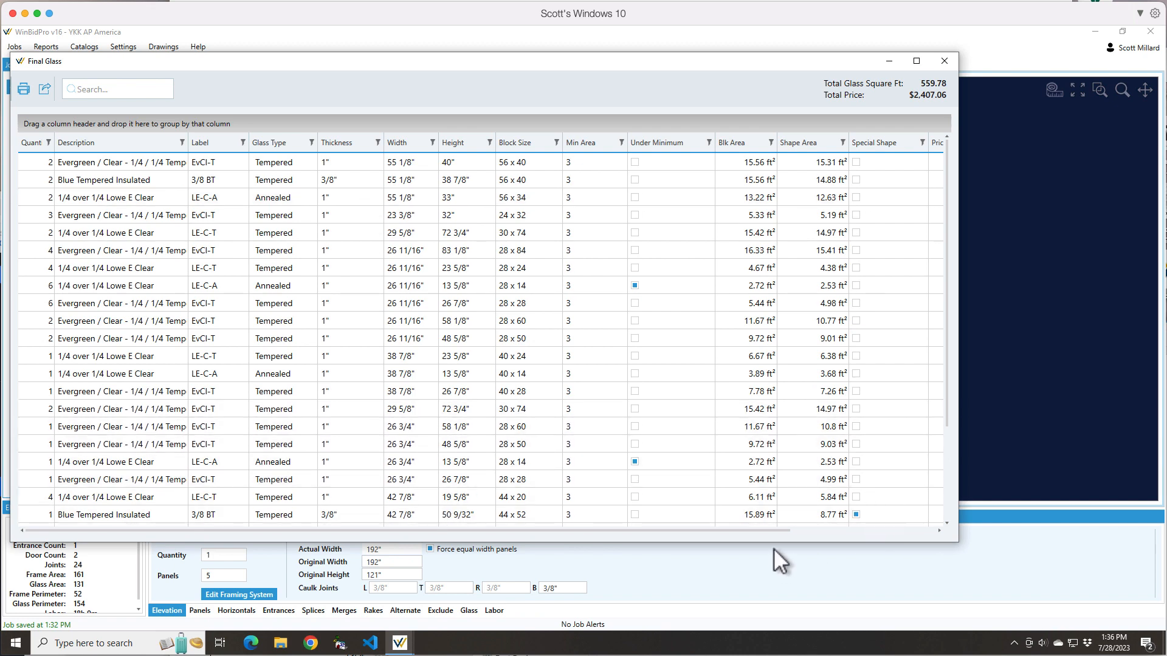
pyautogui.moveTo(772, 531); pyautogui.dragTo(924, 512)
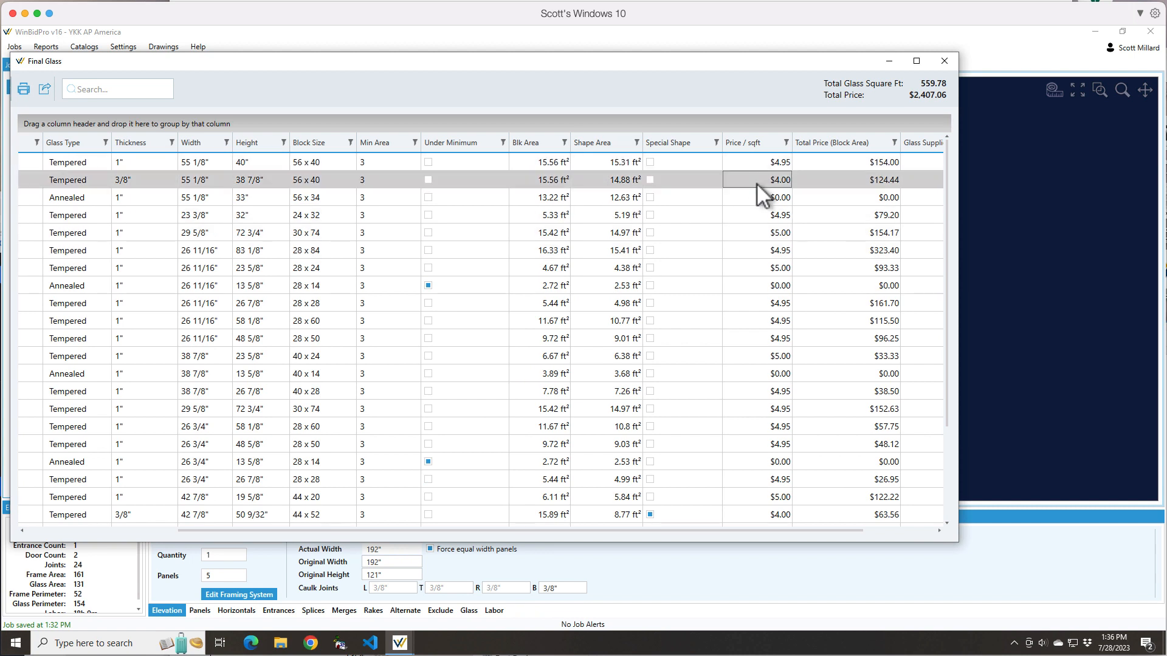
pyautogui.click(777, 198)
pyautogui.click(779, 200)
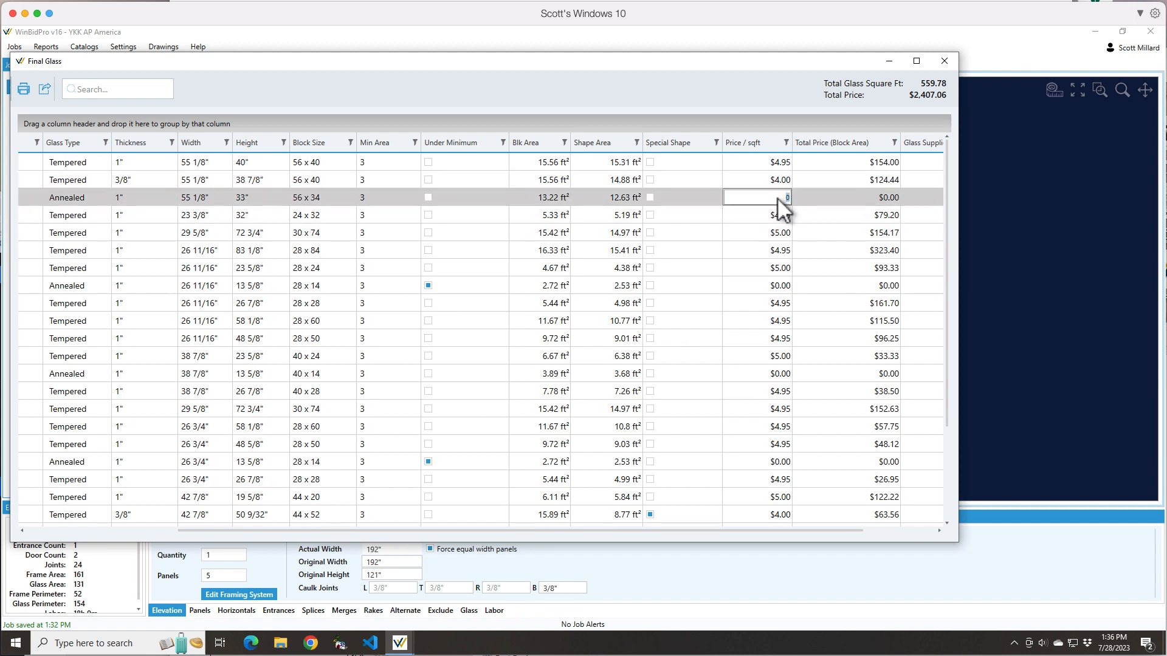
pyautogui.click(773, 341)
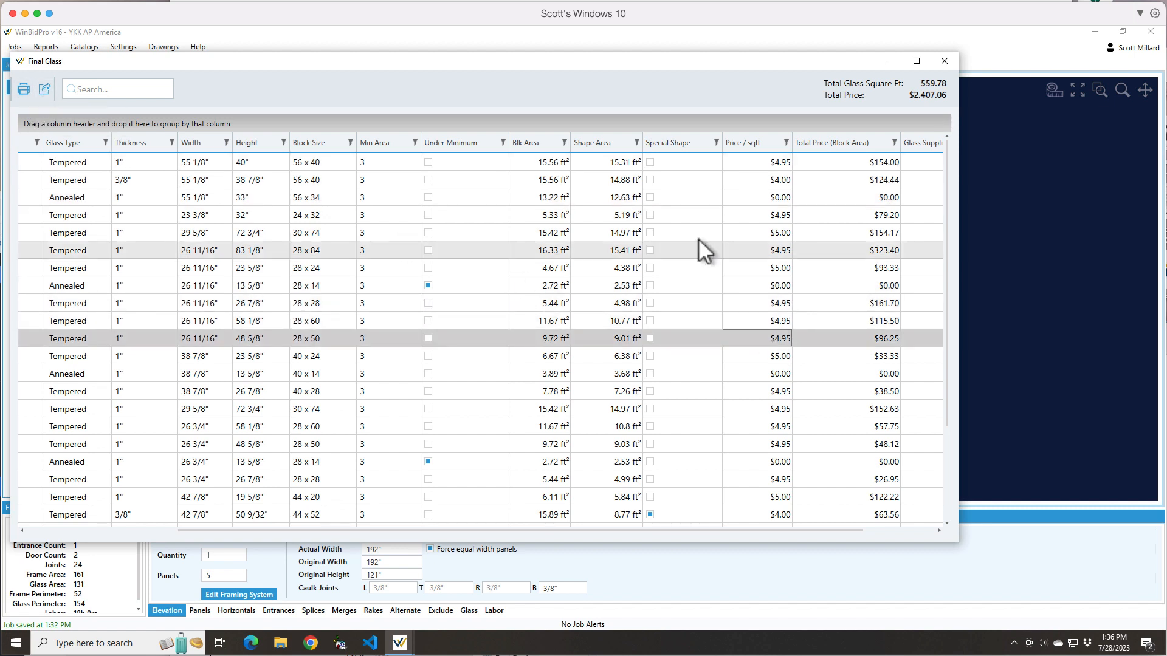
pyautogui.click(943, 61)
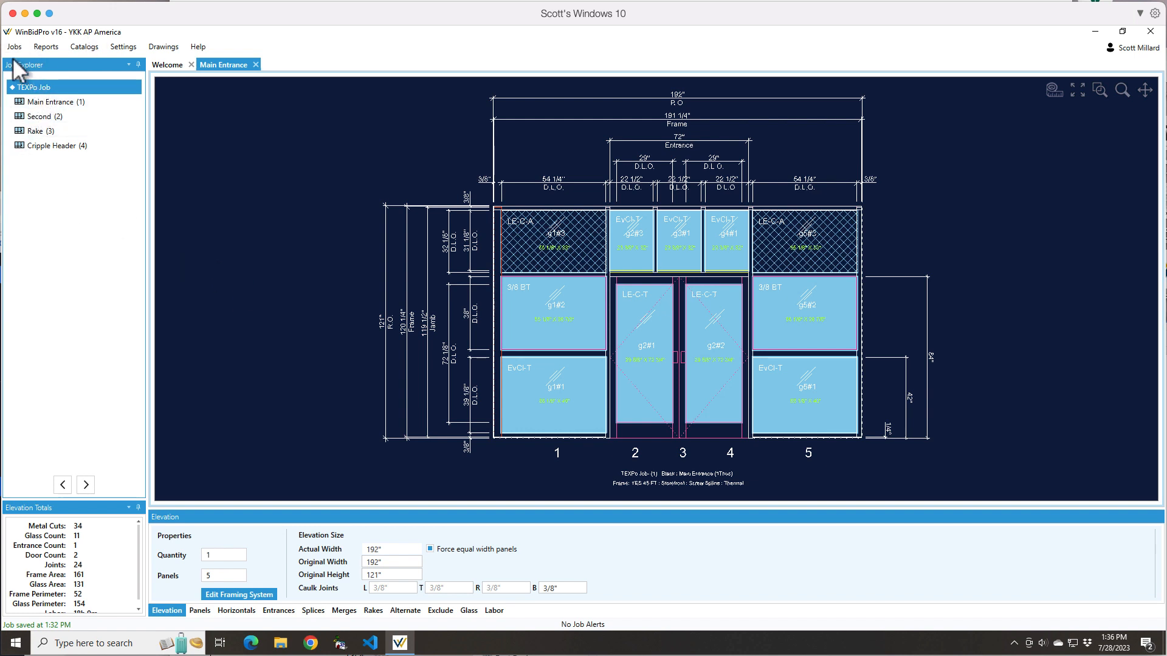
# Review the TEXPo Job's parts list, inspecting the multiplier of the SILL extrusion, and close the list
pyautogui.rightClick(31, 86)
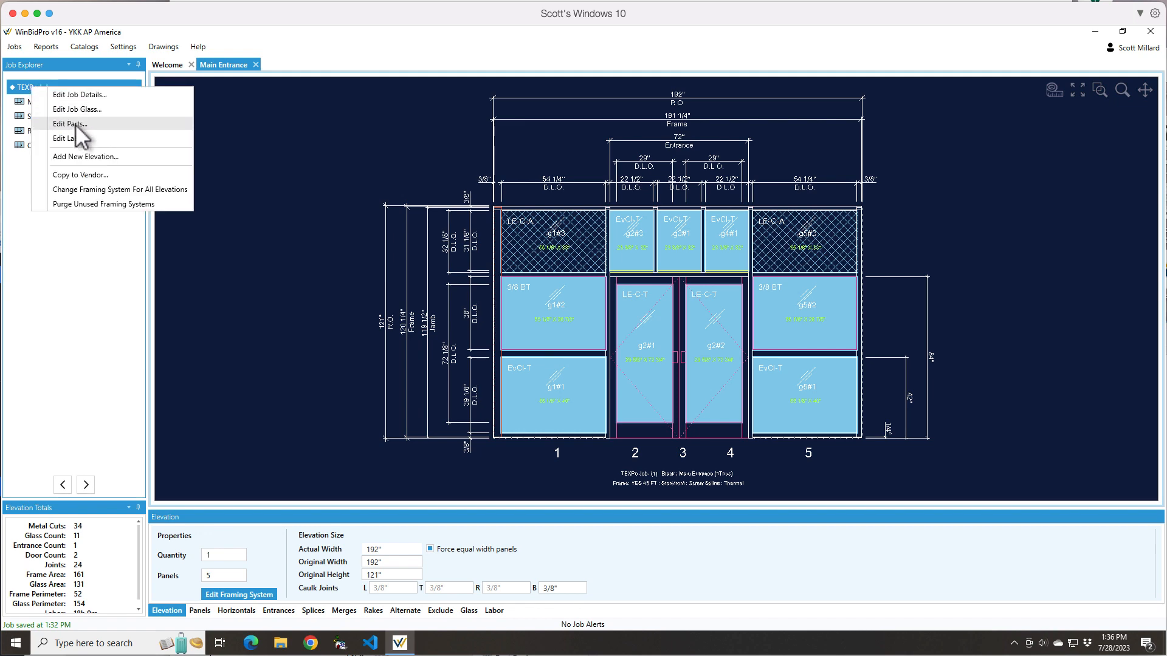
pyautogui.click(75, 126)
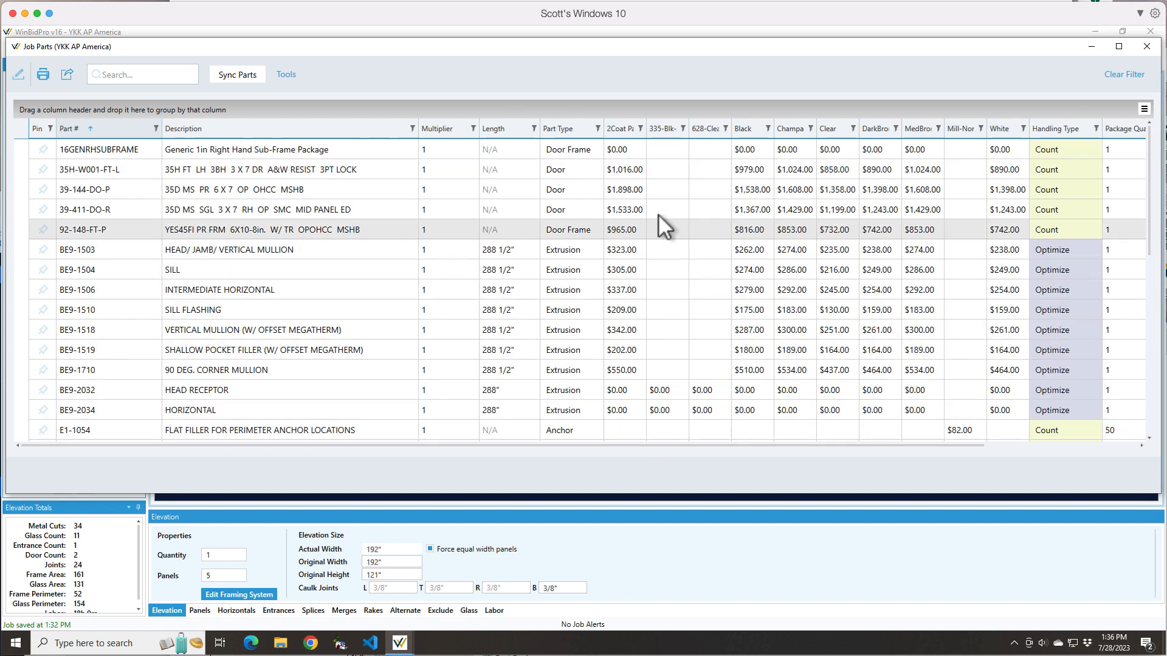
pyautogui.click(413, 269)
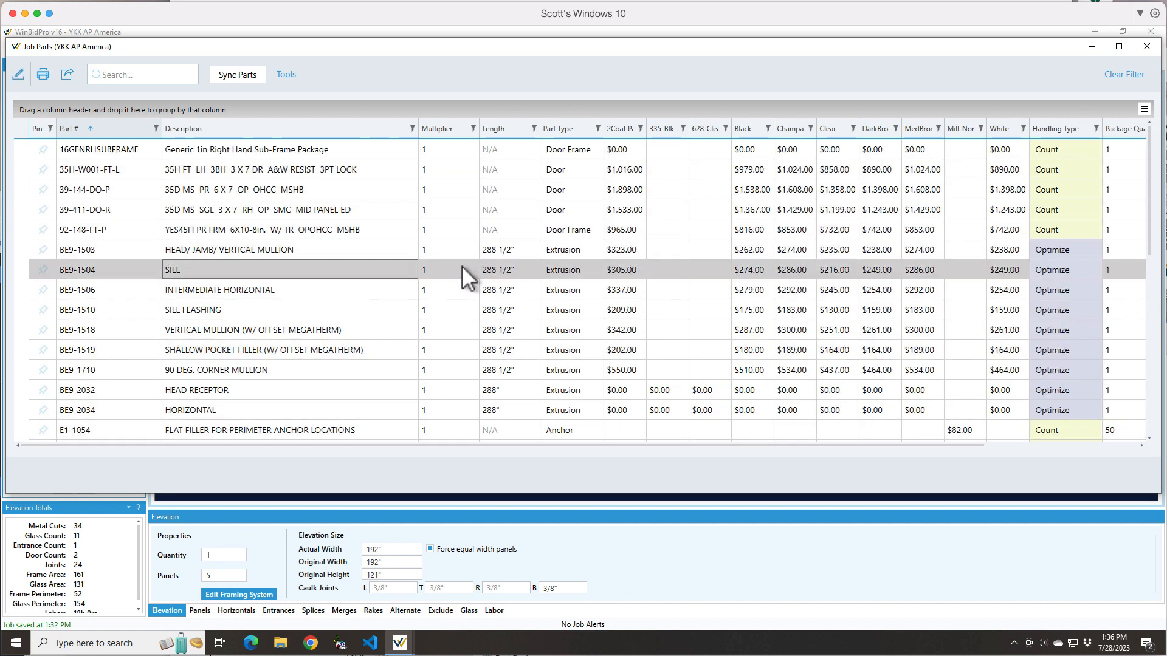
pyautogui.click(429, 270)
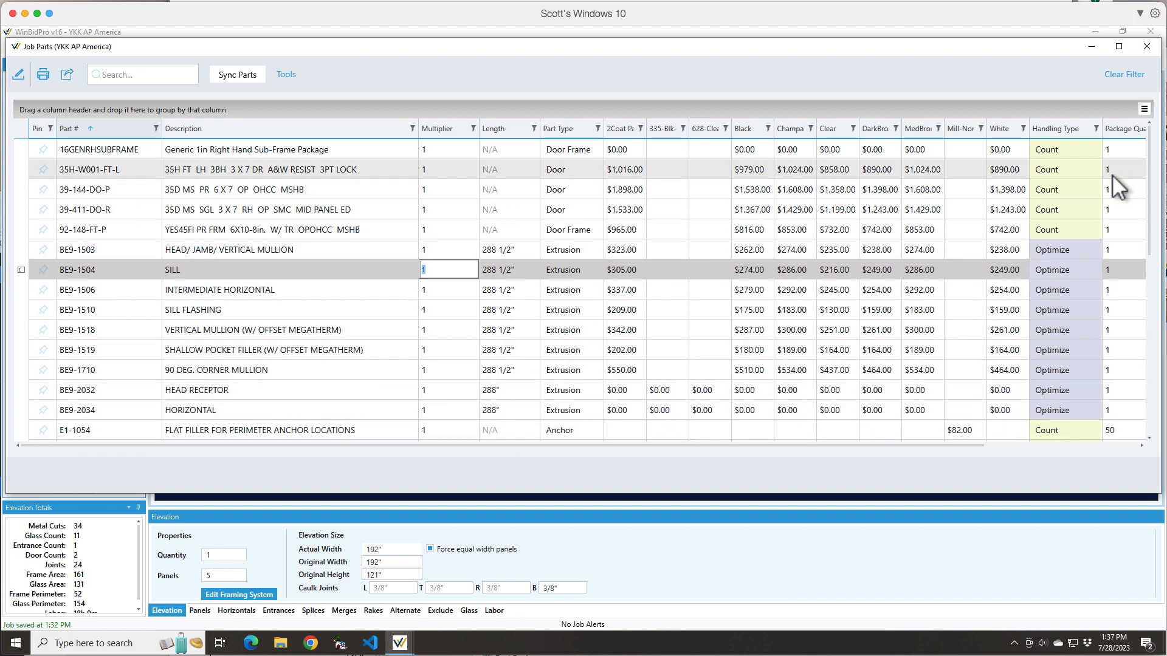
pyautogui.click(1146, 47)
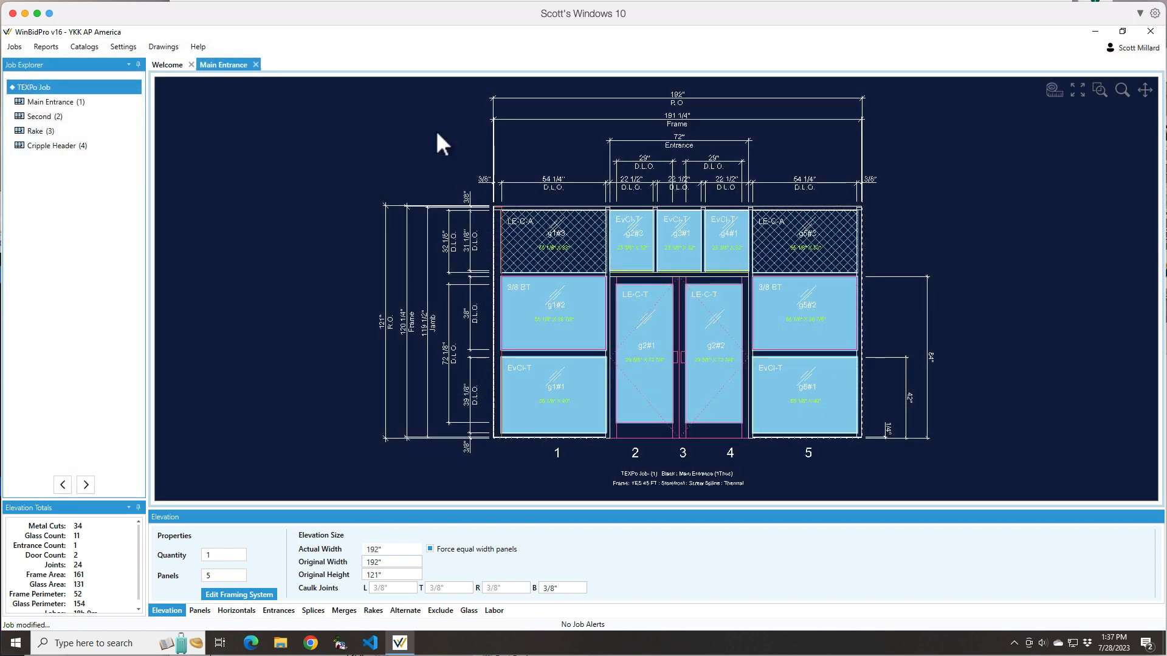
# Review the job labor settings, new job defaults and elevation labor configurations, and show the labor items of the Main Entrance elevation
pyautogui.rightClick(38, 87)
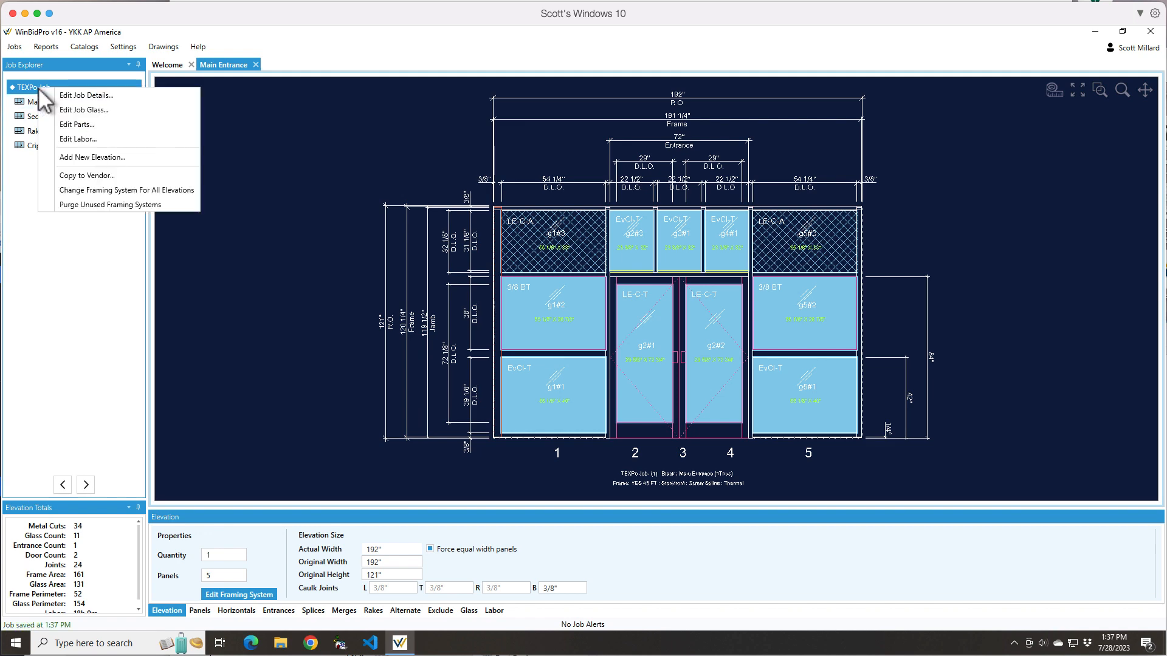
pyautogui.click(66, 140)
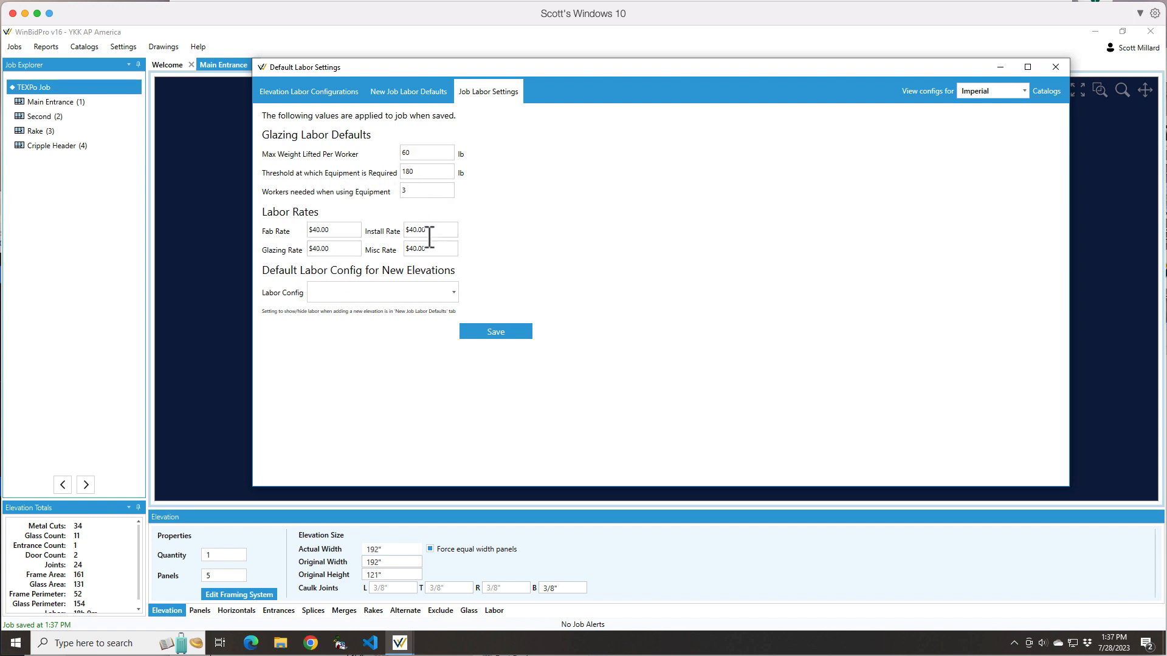
pyautogui.click(398, 91)
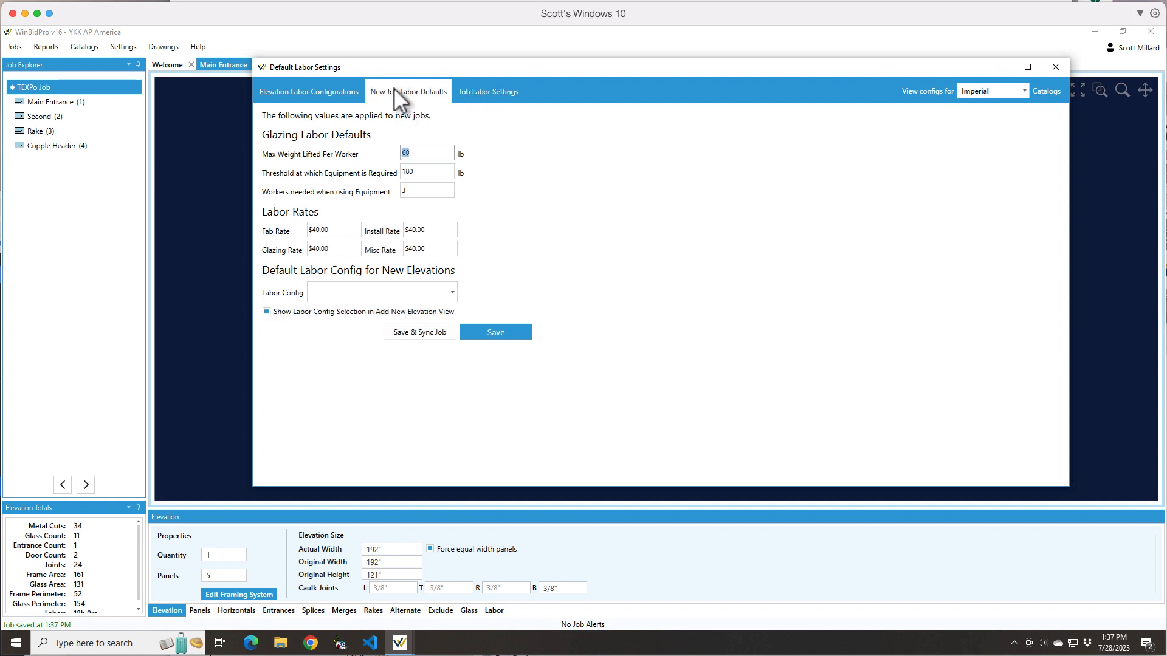
pyautogui.click(308, 88)
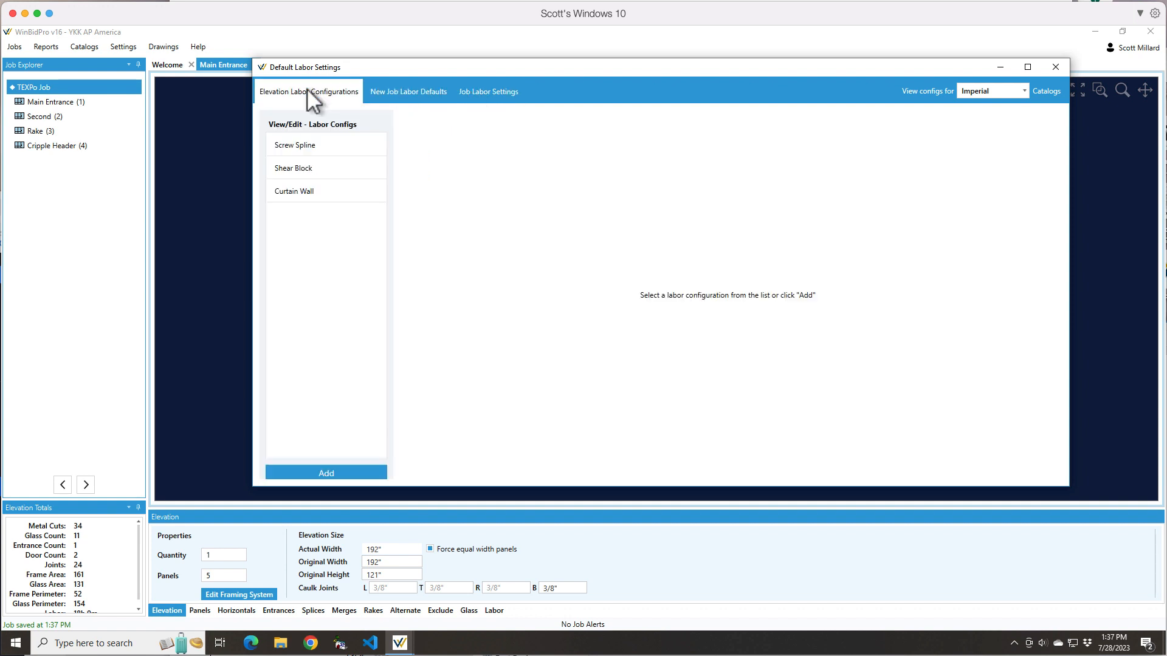
pyautogui.click(1054, 71)
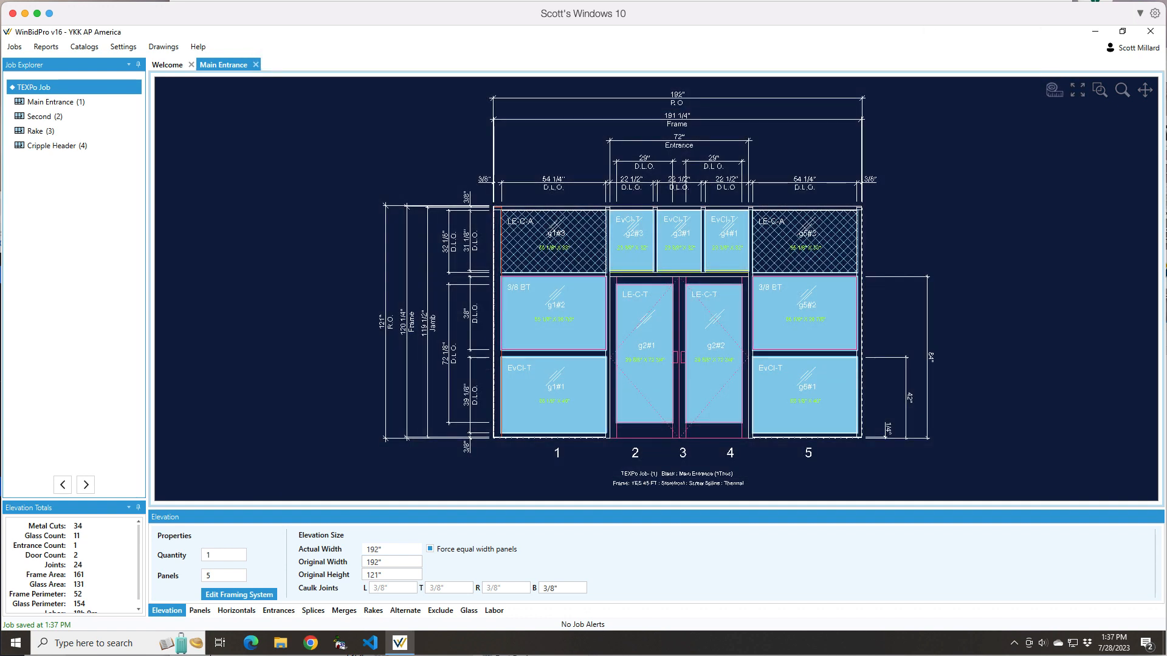
pyautogui.click(500, 612)
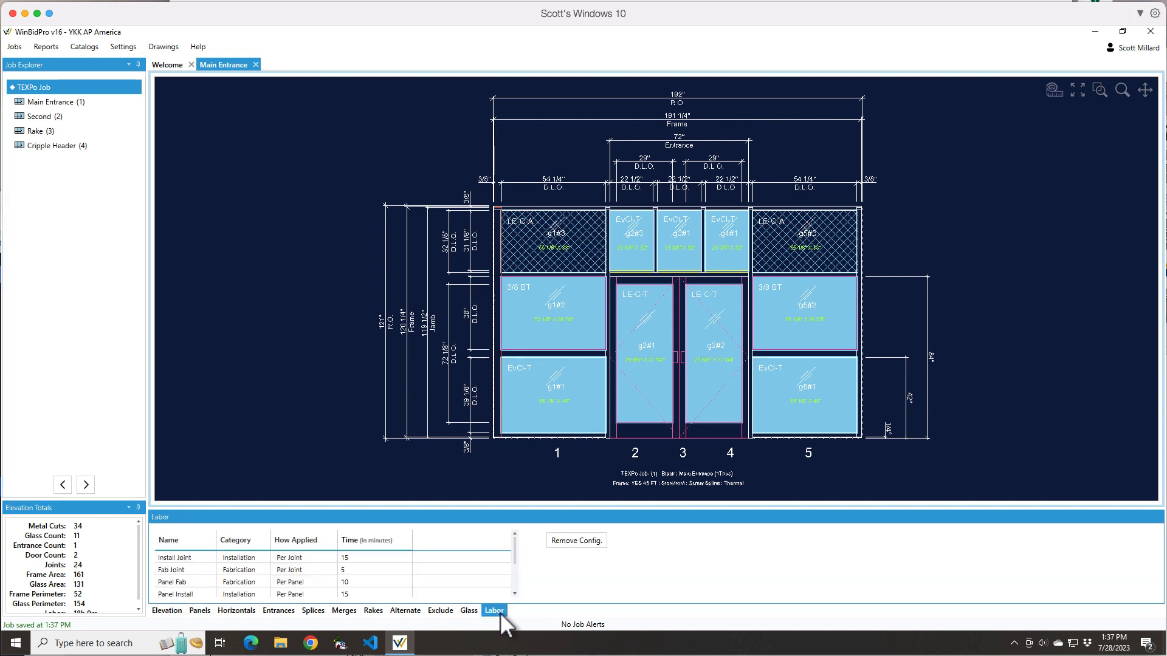
pyautogui.rightClick(35, 87)
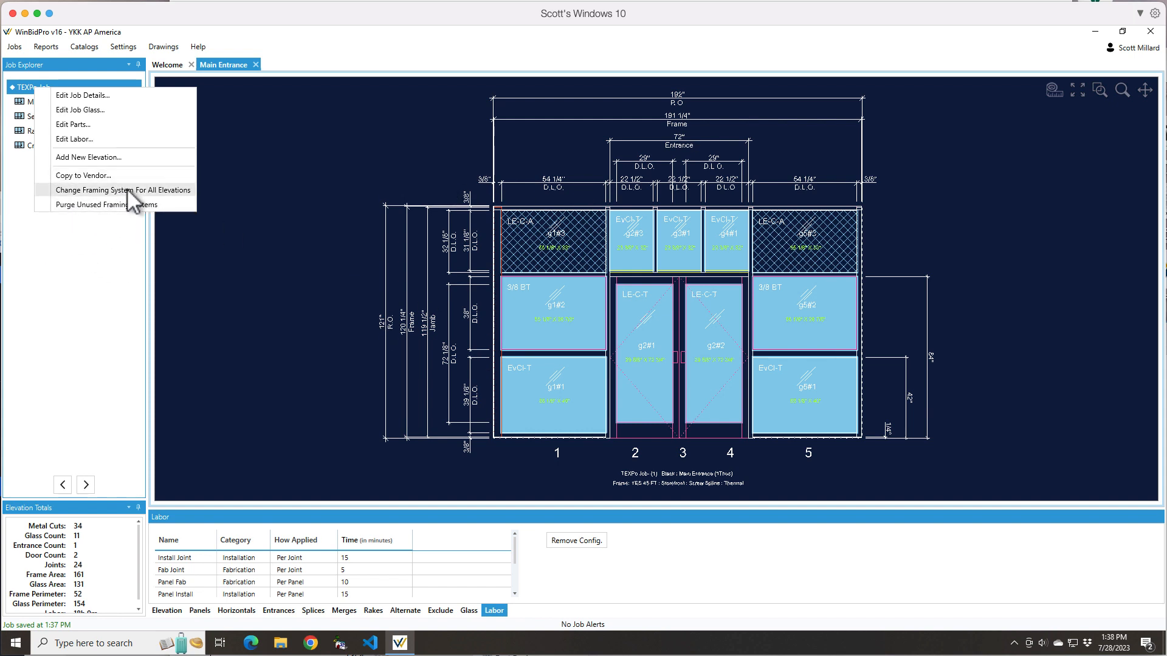
pyautogui.click(86, 302)
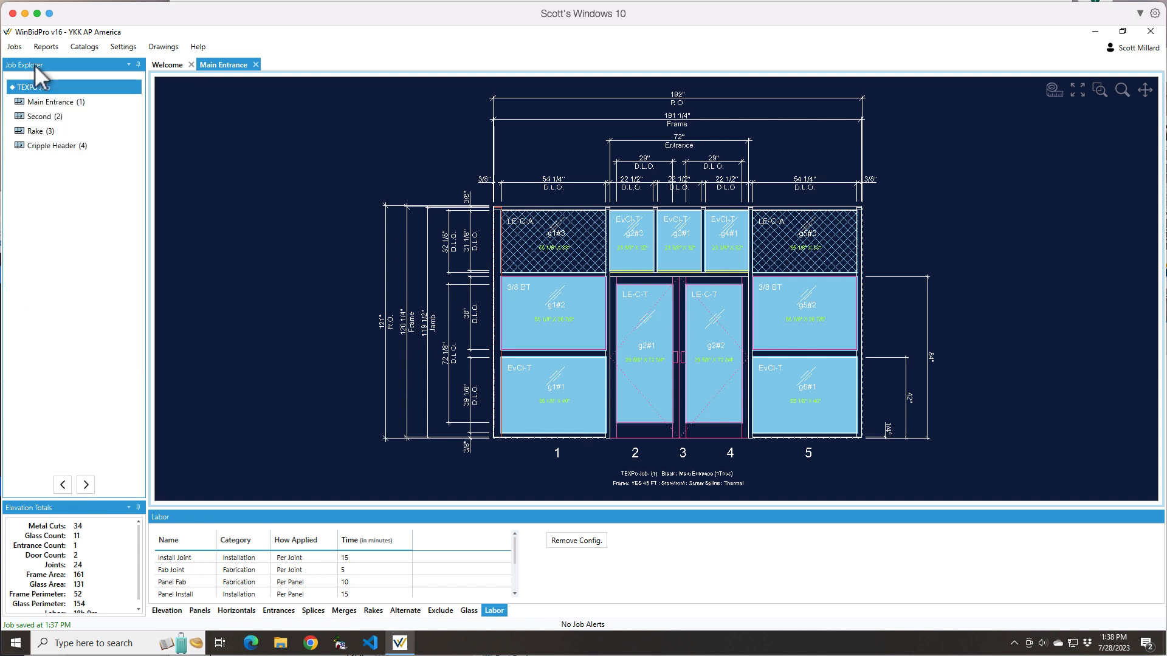
pyautogui.click(38, 104)
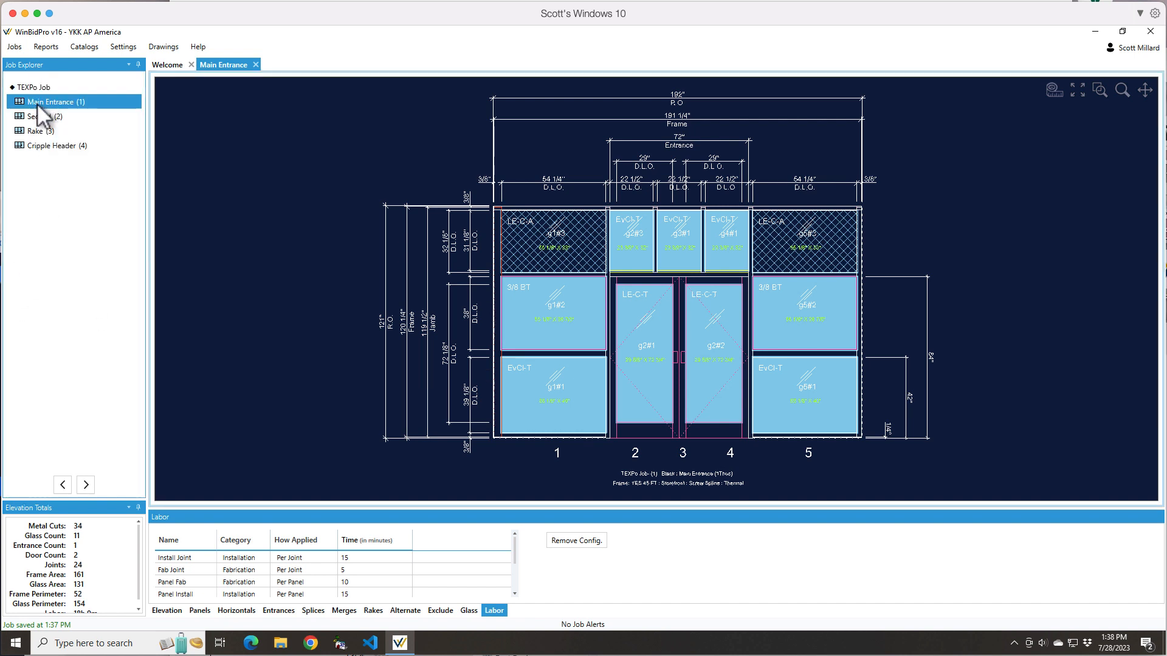
pyautogui.rightClick(38, 104)
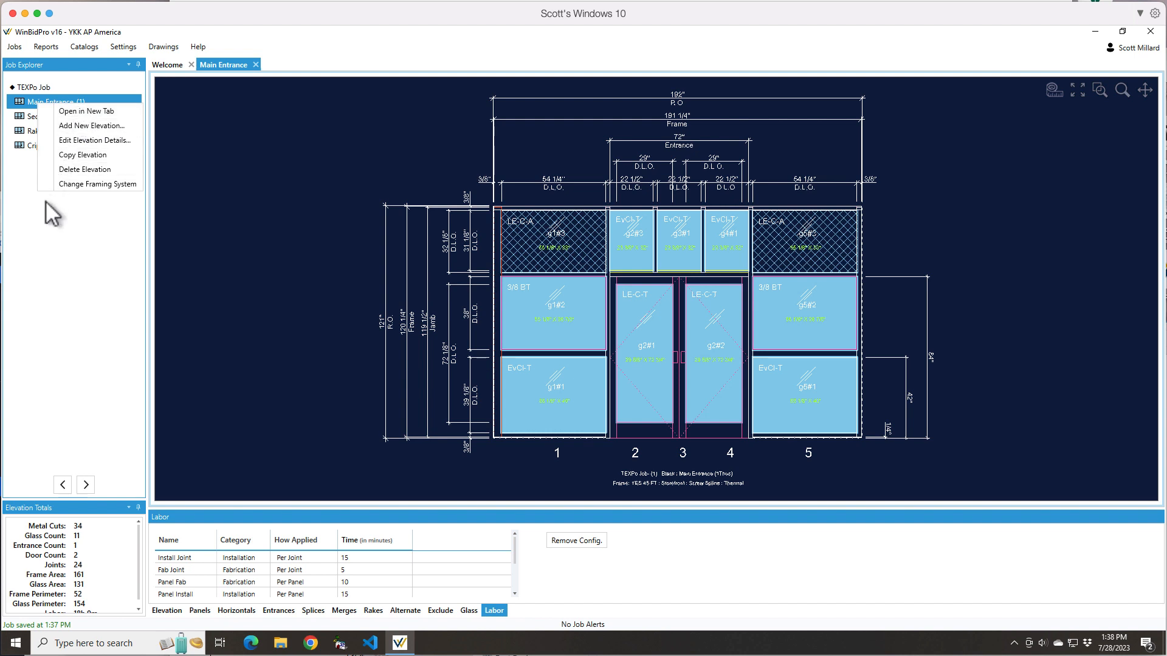
pyautogui.click(60, 260)
# Display the Rake elevation and open the Second elevation in a new tab
pyautogui.click(43, 131)
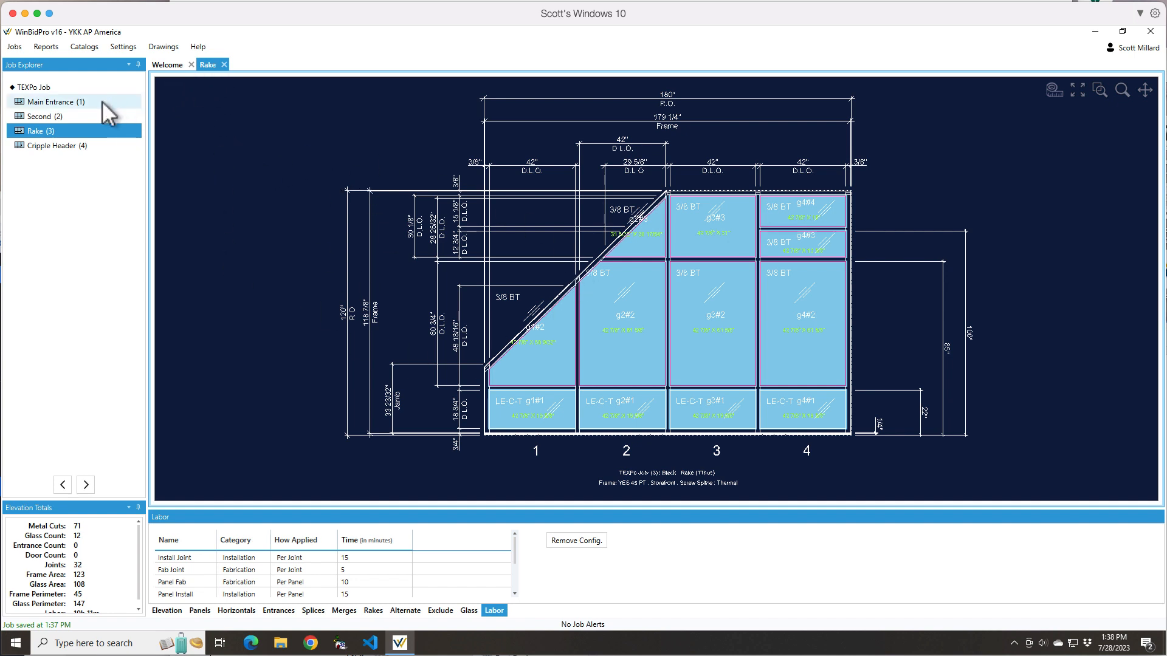
pyautogui.rightClick(39, 116)
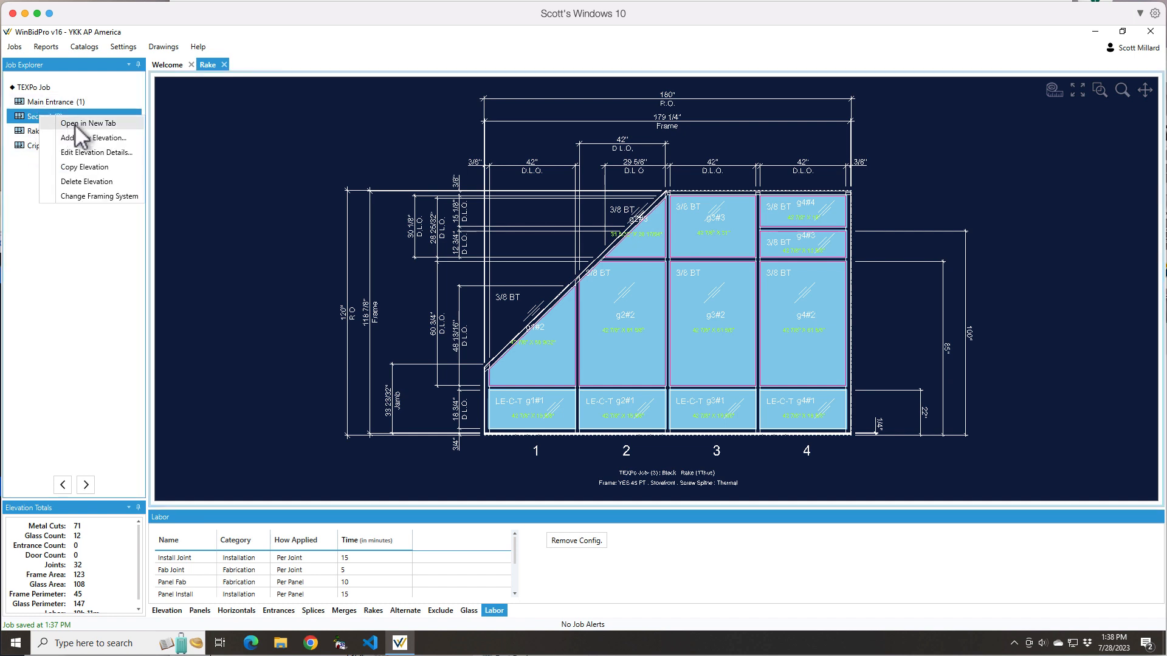
pyautogui.click(77, 123)
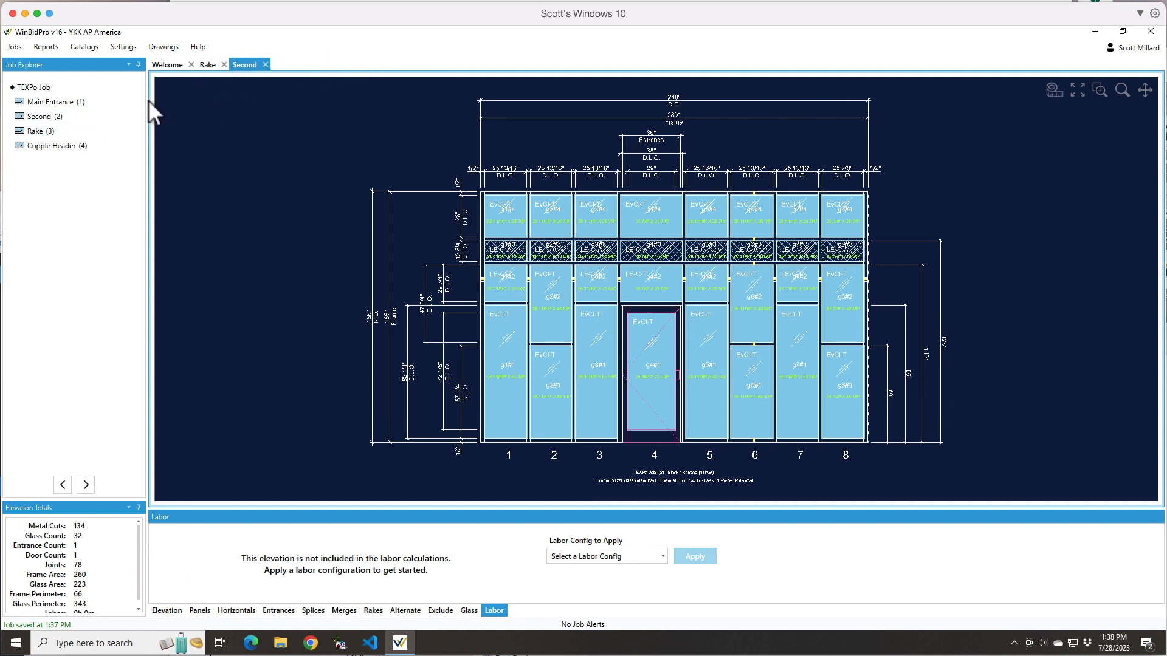
# Review the Second elevation's name, code and framing system in its details, and leave without saving
pyautogui.rightClick(33, 117)
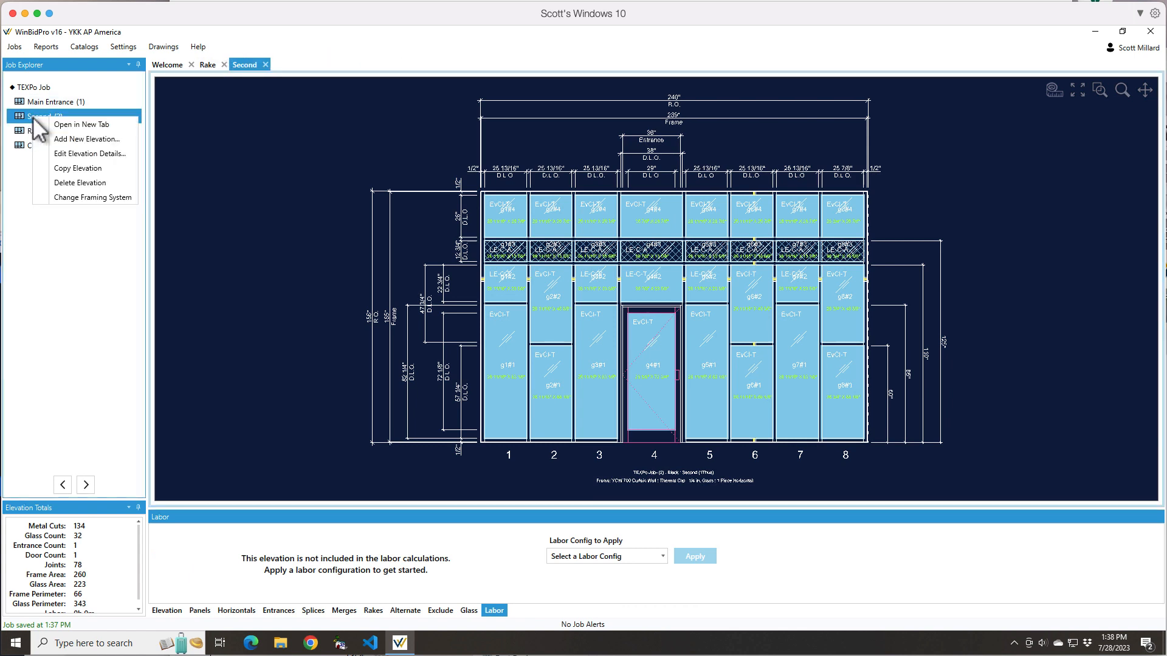
pyautogui.click(85, 157)
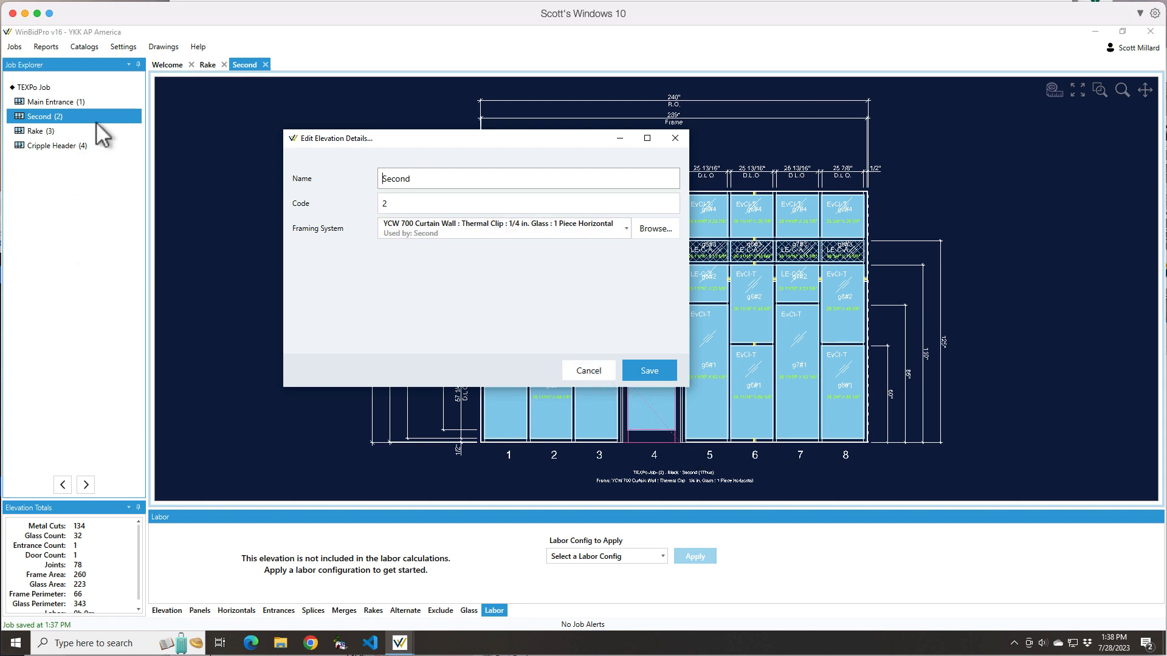
pyautogui.click(588, 371)
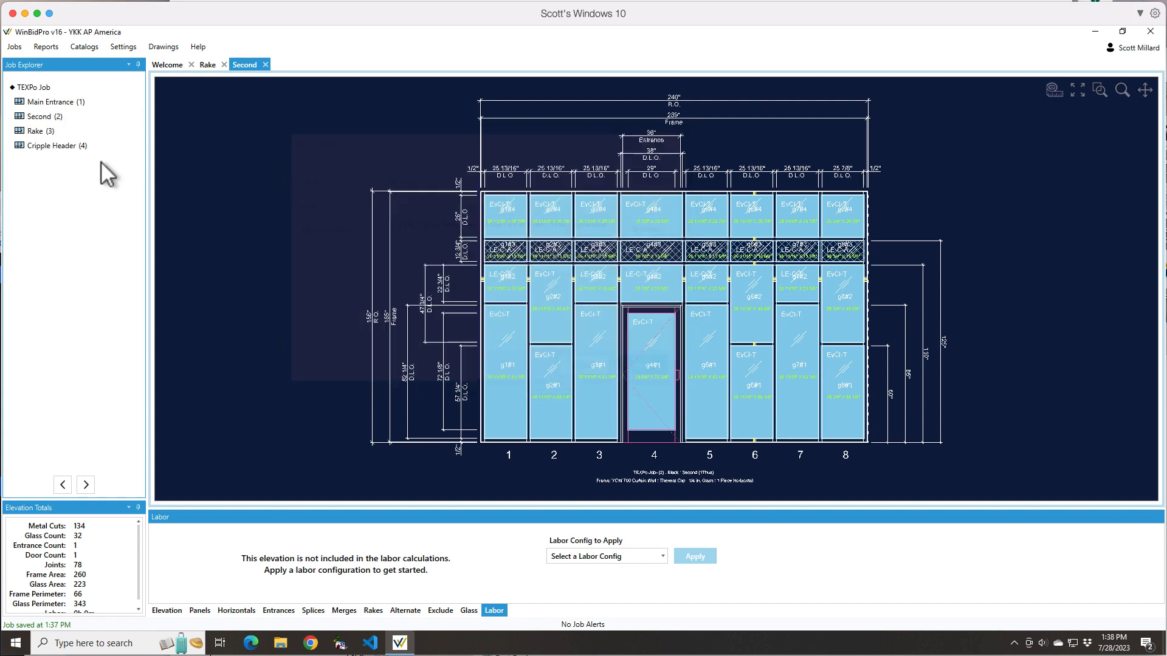
# Look through the vendor framing systems offered for changing the Rake elevation, and close the list without selecting one
pyautogui.rightClick(45, 133)
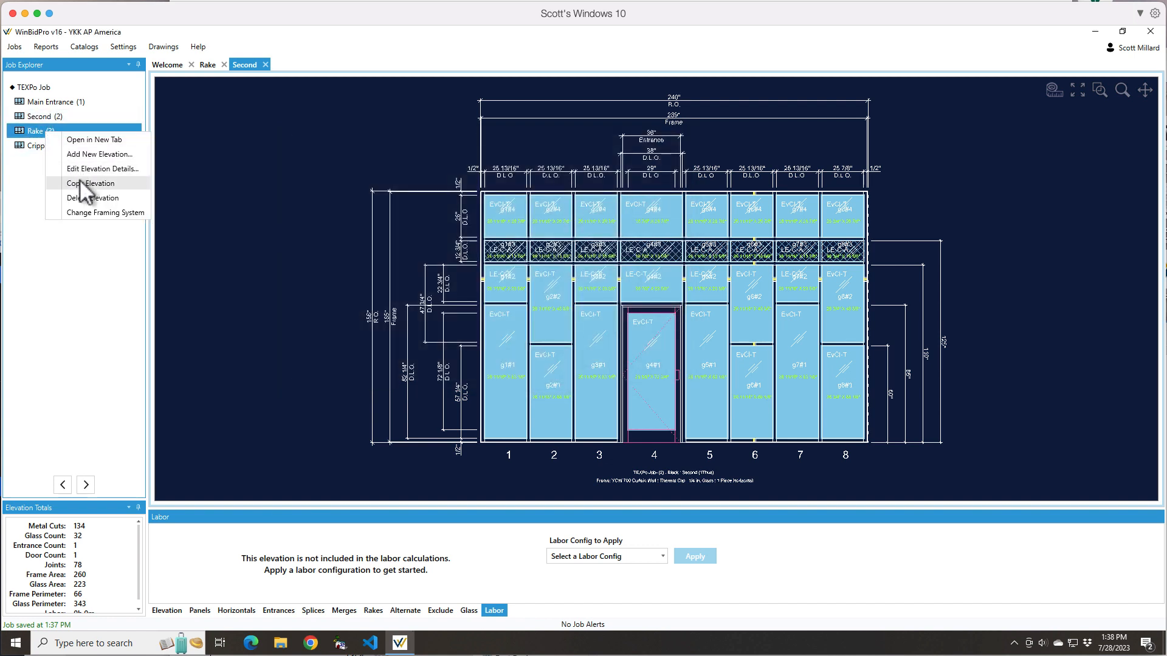
pyautogui.click(85, 214)
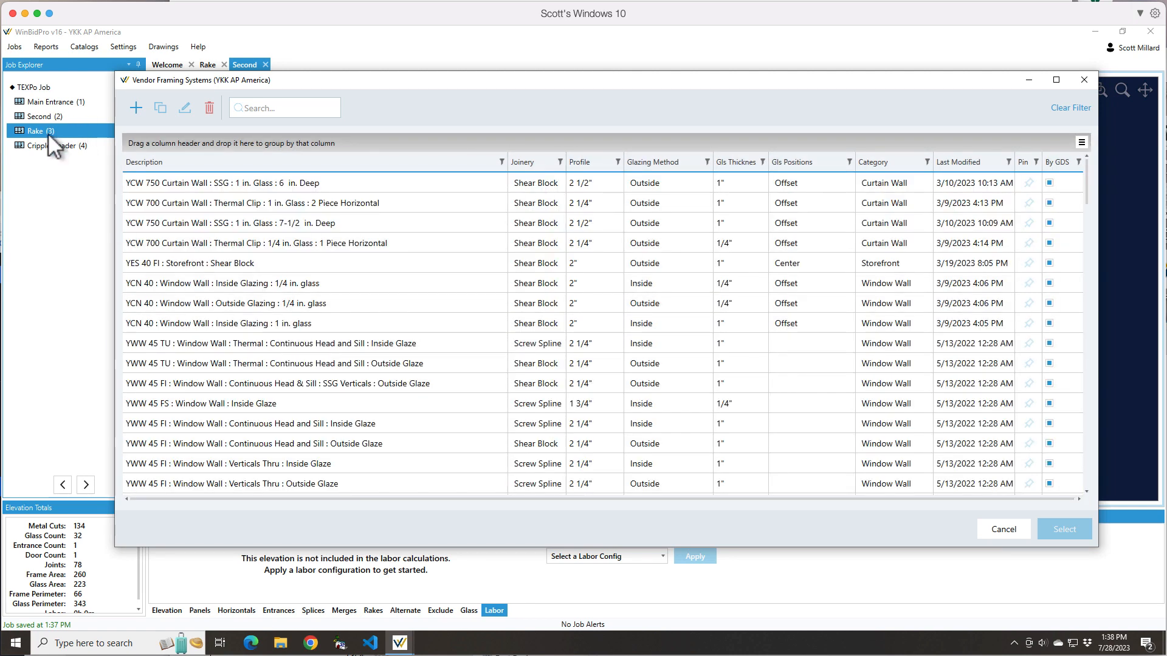
pyautogui.click(1084, 80)
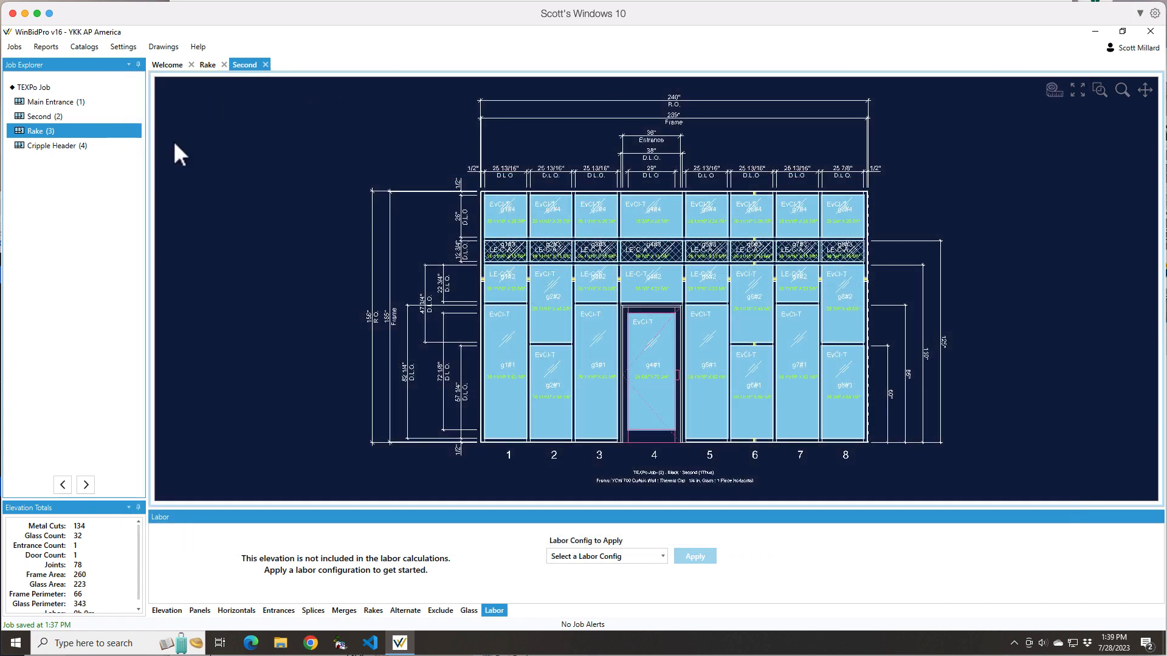